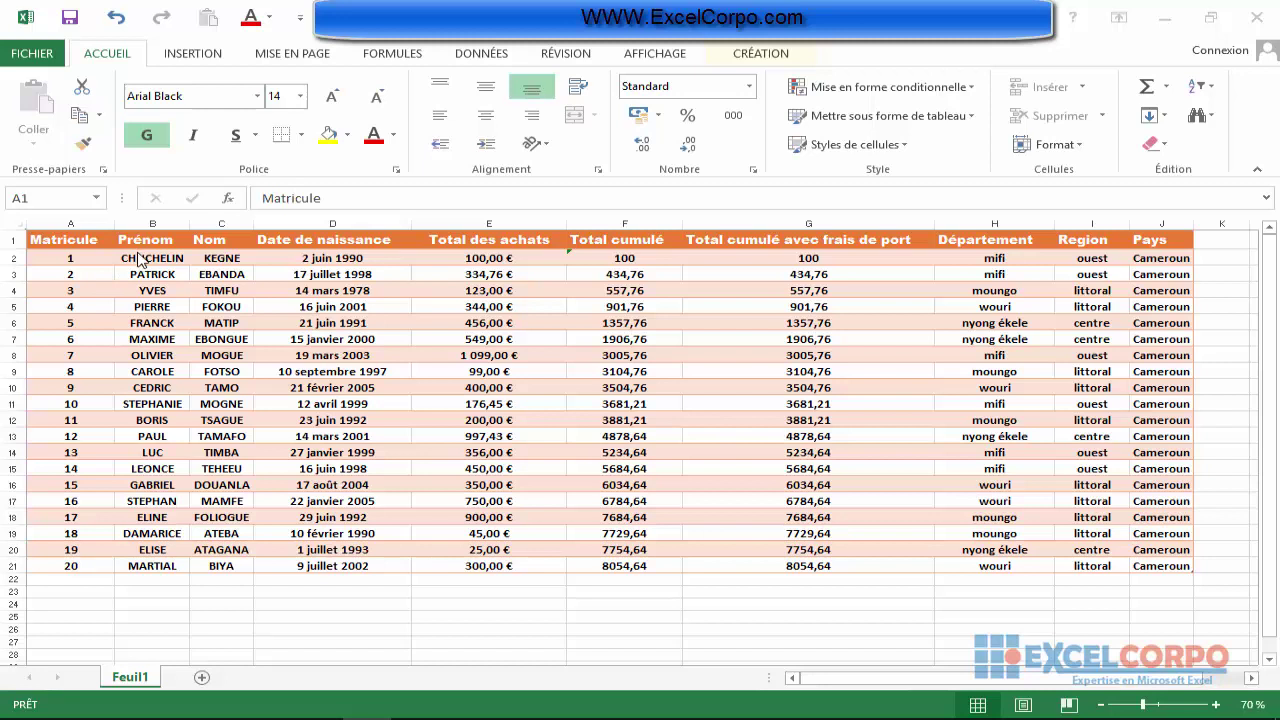
- Select cell A1 of the client table and switch to the RÉVISION ribbon
left_click(66, 244)
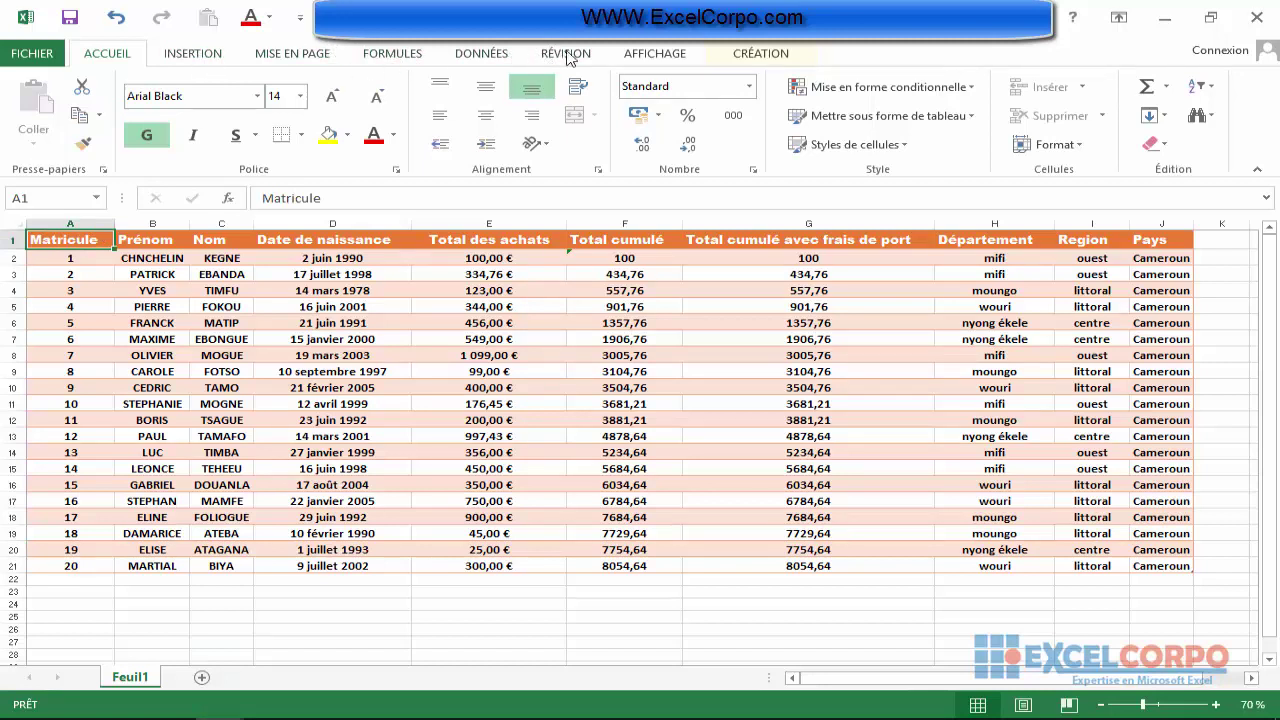
left_click(566, 55)
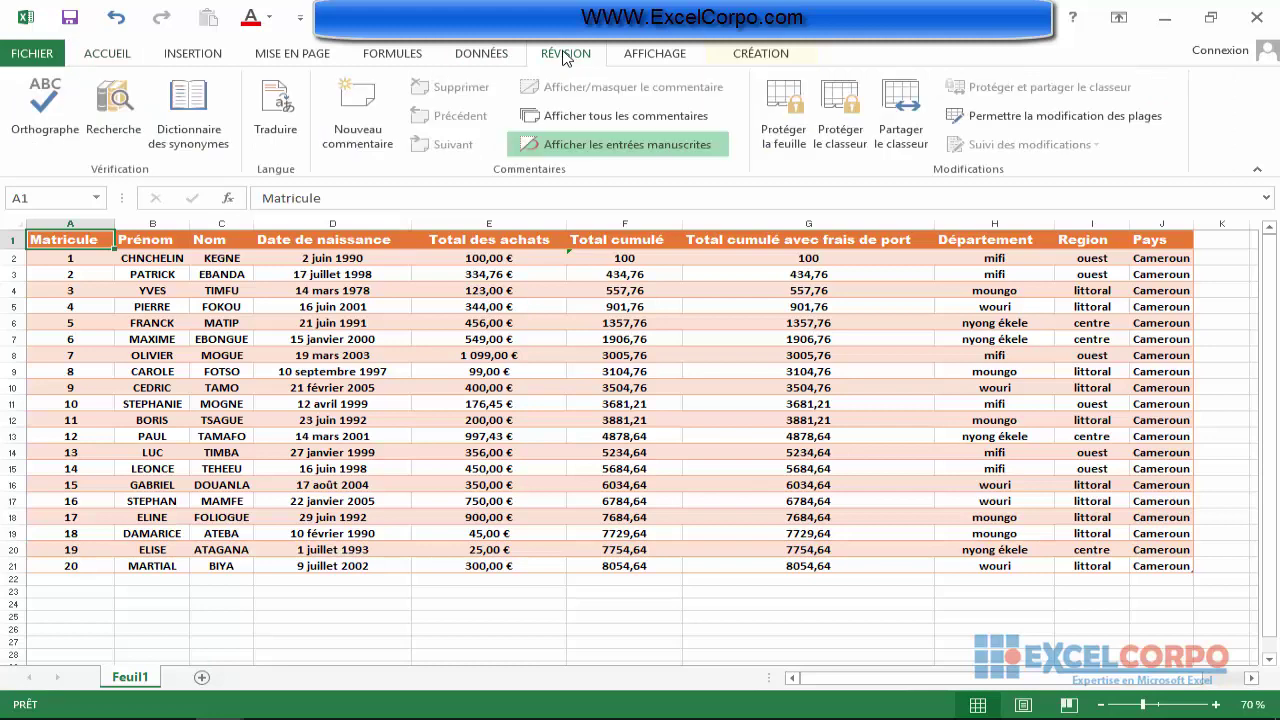
left_click(901, 110)
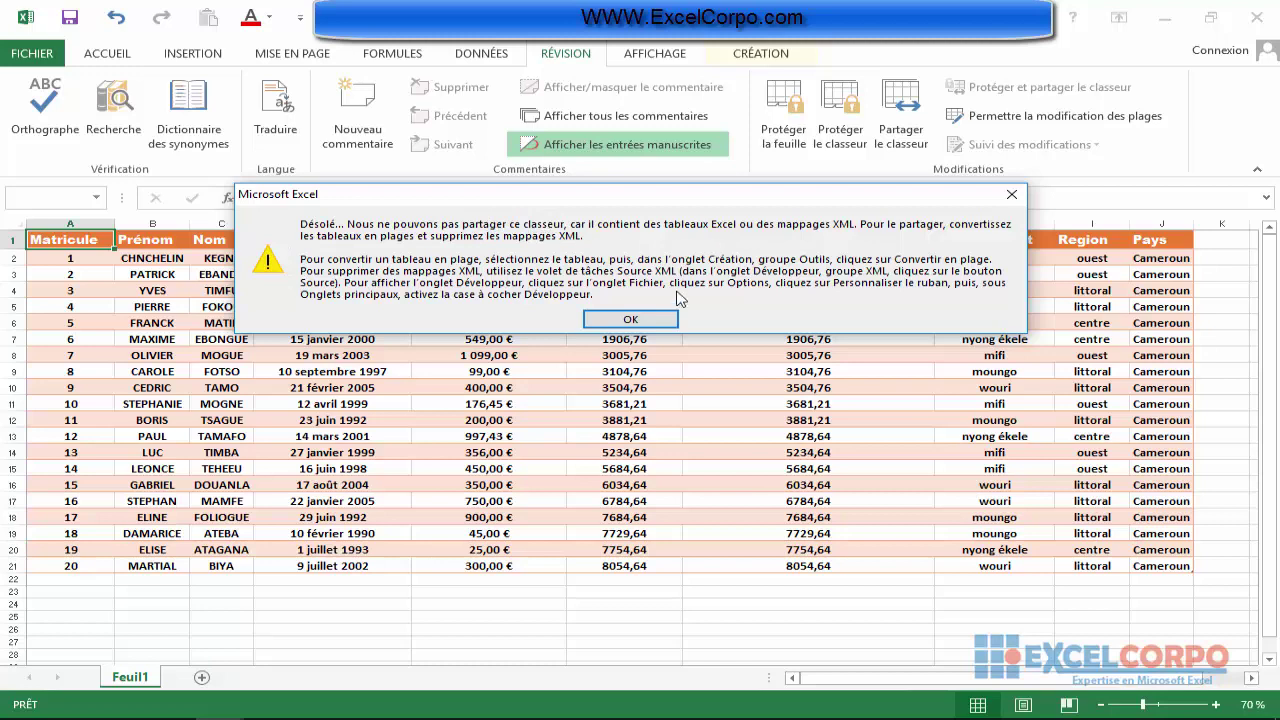
left_click(630, 319)
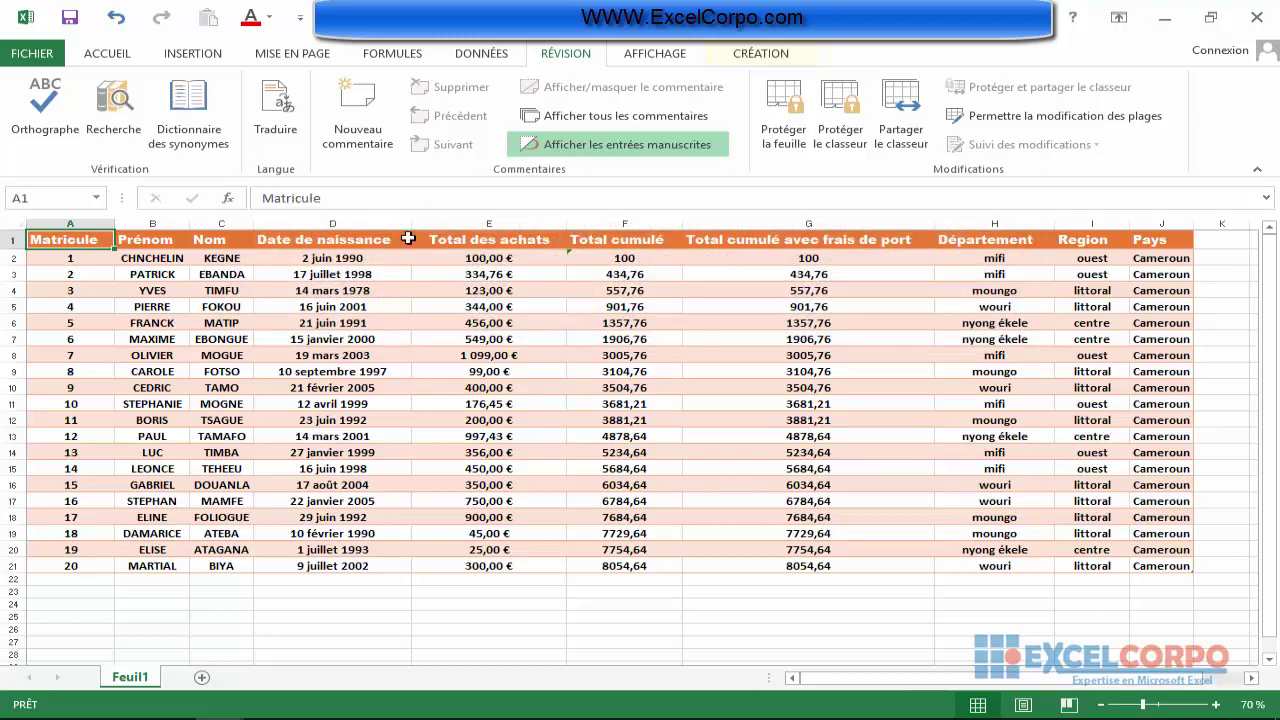
- Convert the fiche_client table to a normal range via Convertir en plage, then return to A1
left_click(777, 53)
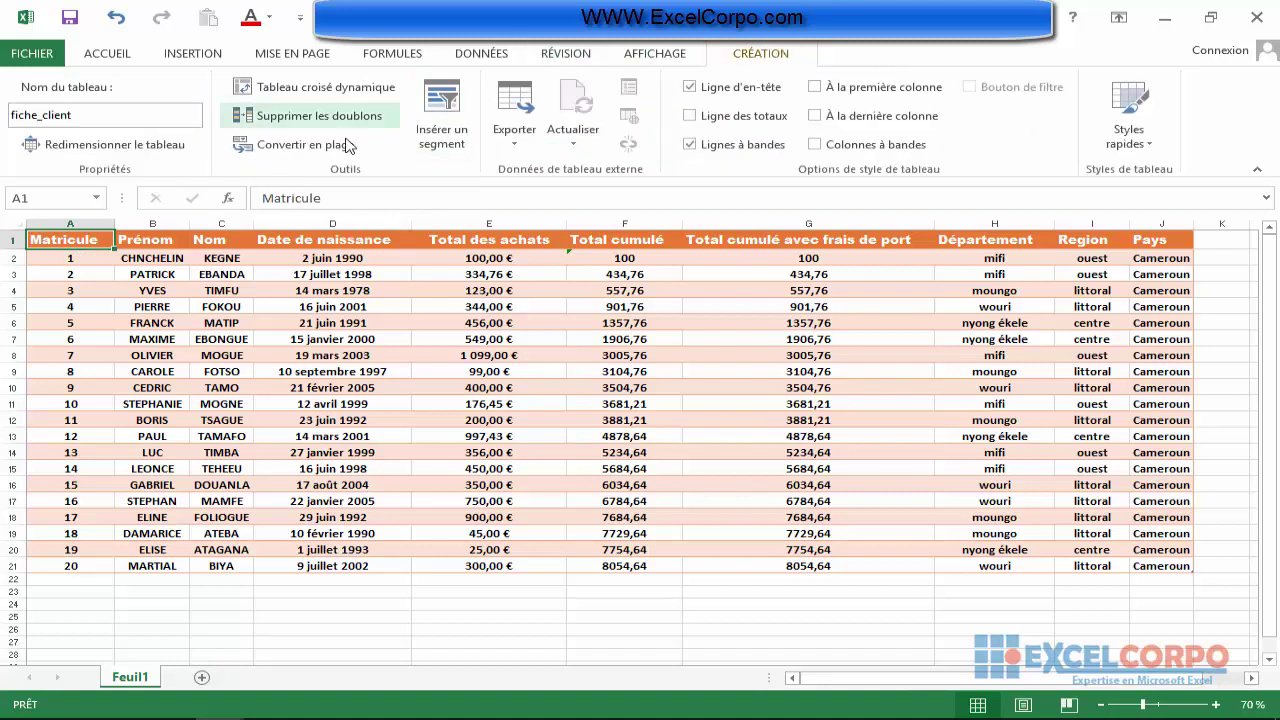
left_click(292, 147)
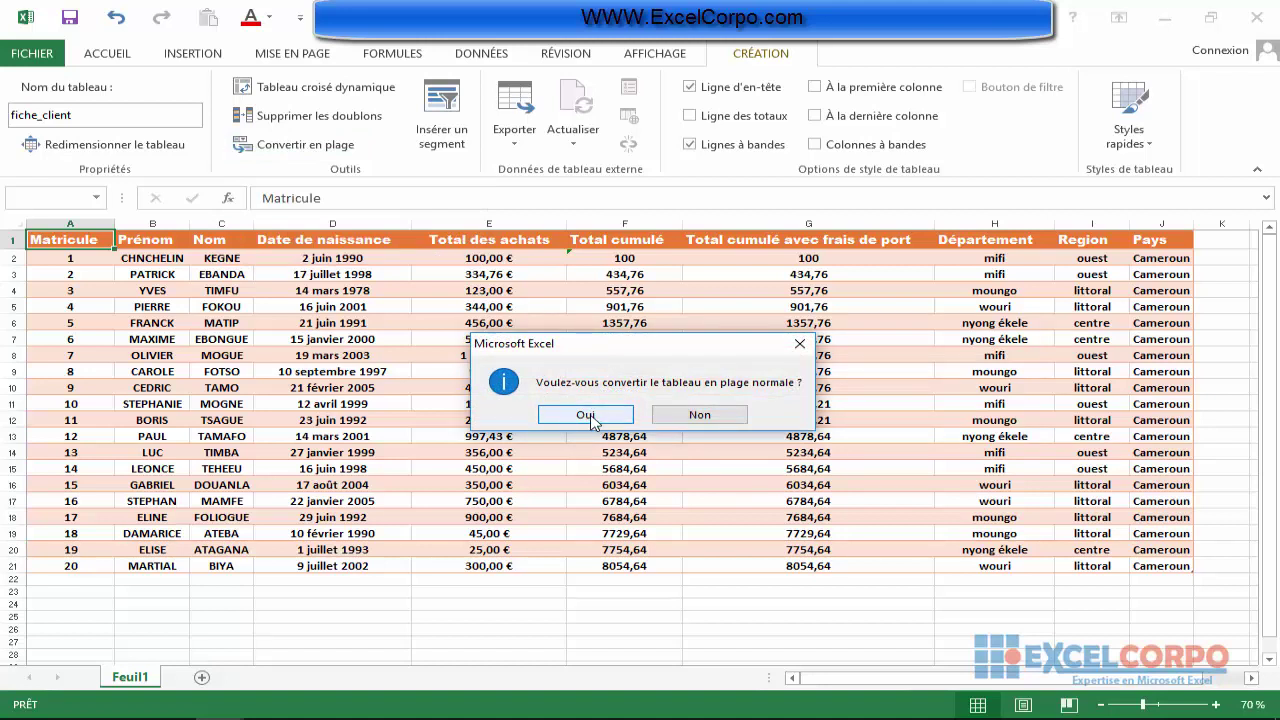
left_click(588, 415)
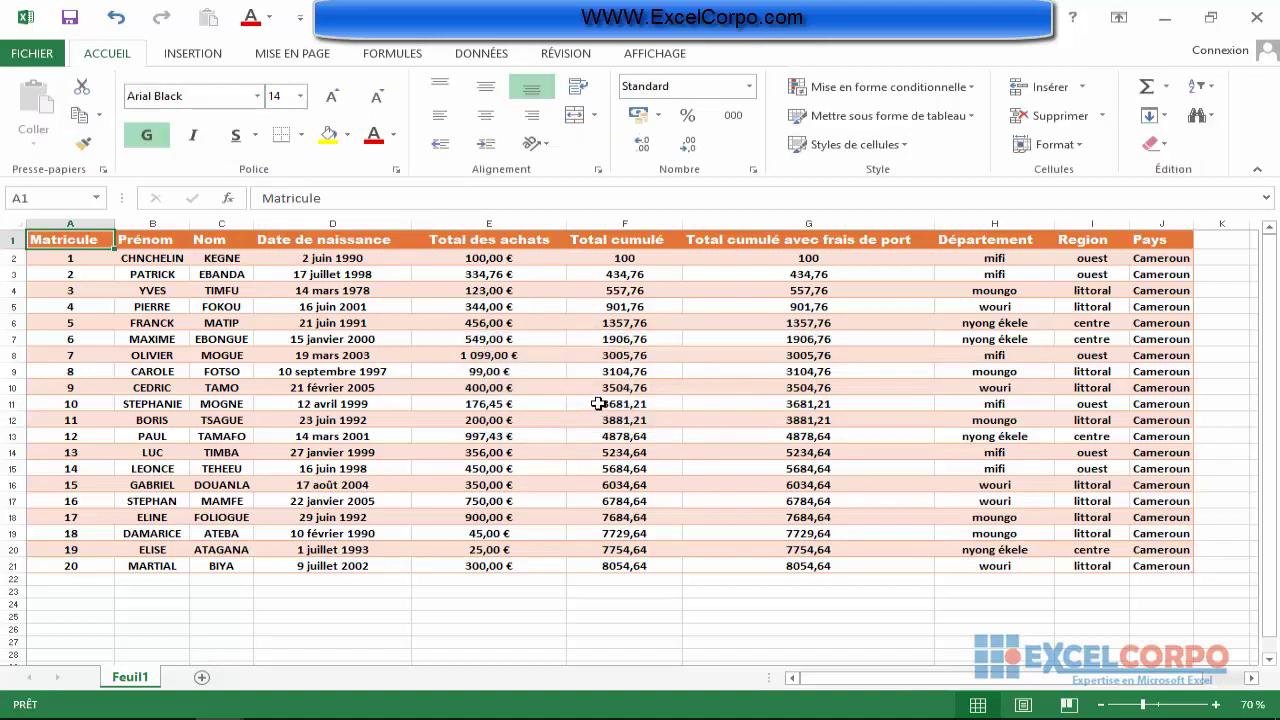
left_click(145, 243)
left_click(71, 243)
- Share the workbook with Permettre une modification multi-utilisateur enabled and save it as shared
left_click(564, 55)
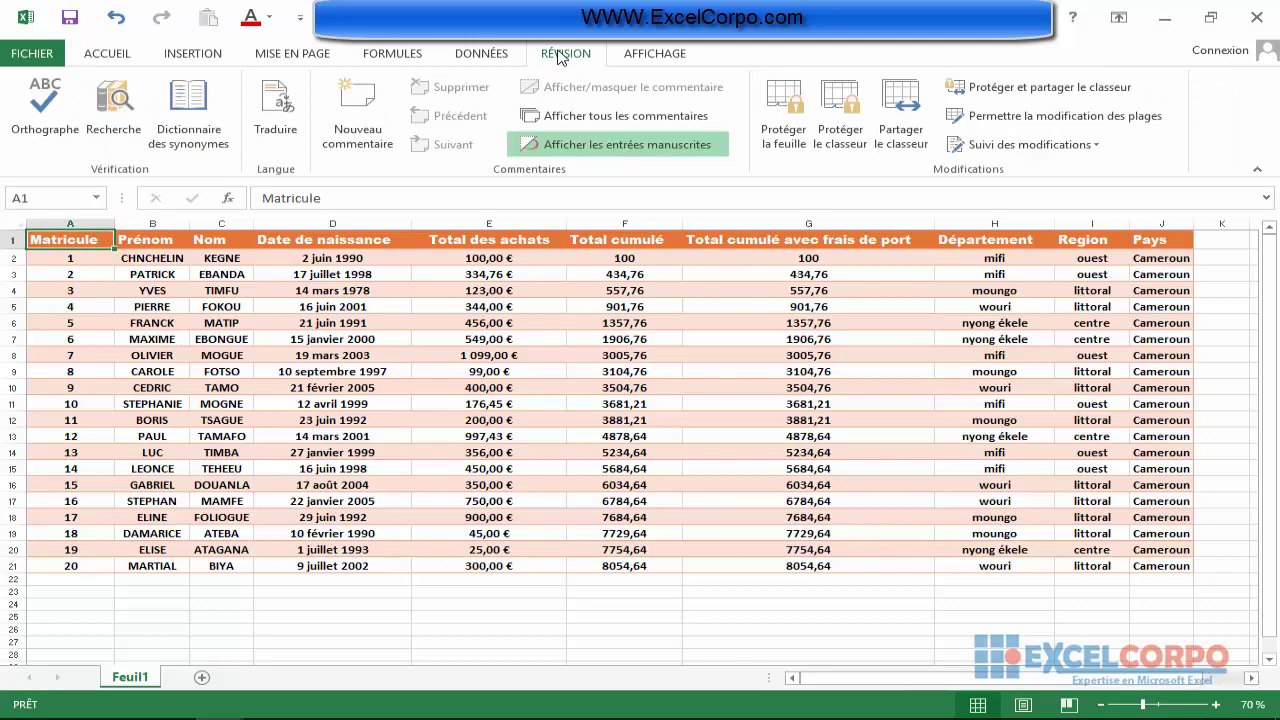
left_click(904, 125)
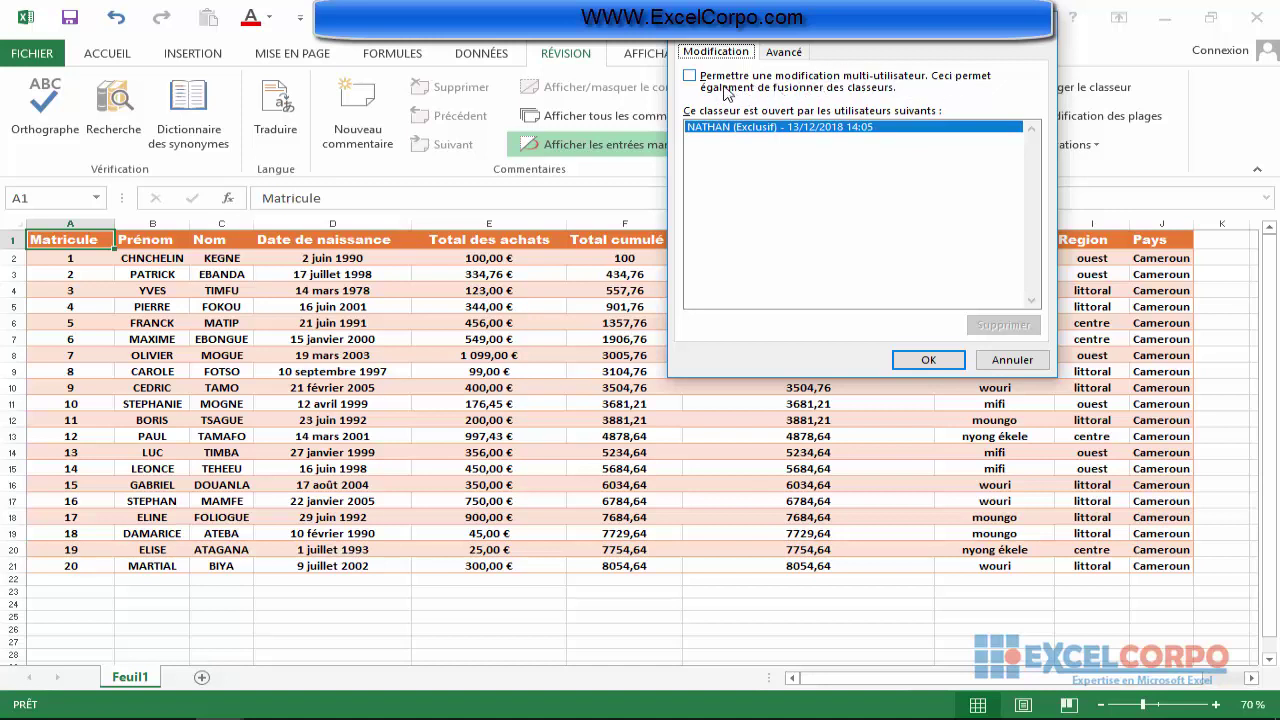
left_click(690, 78)
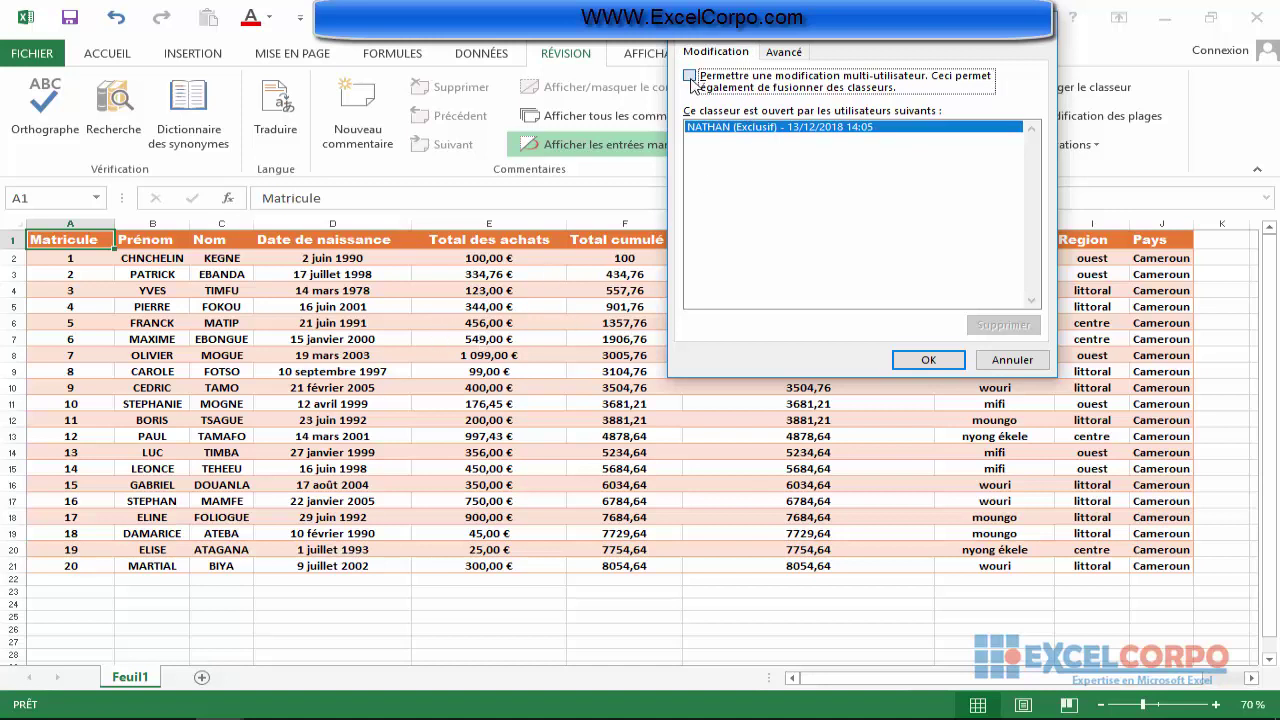
left_click(918, 360)
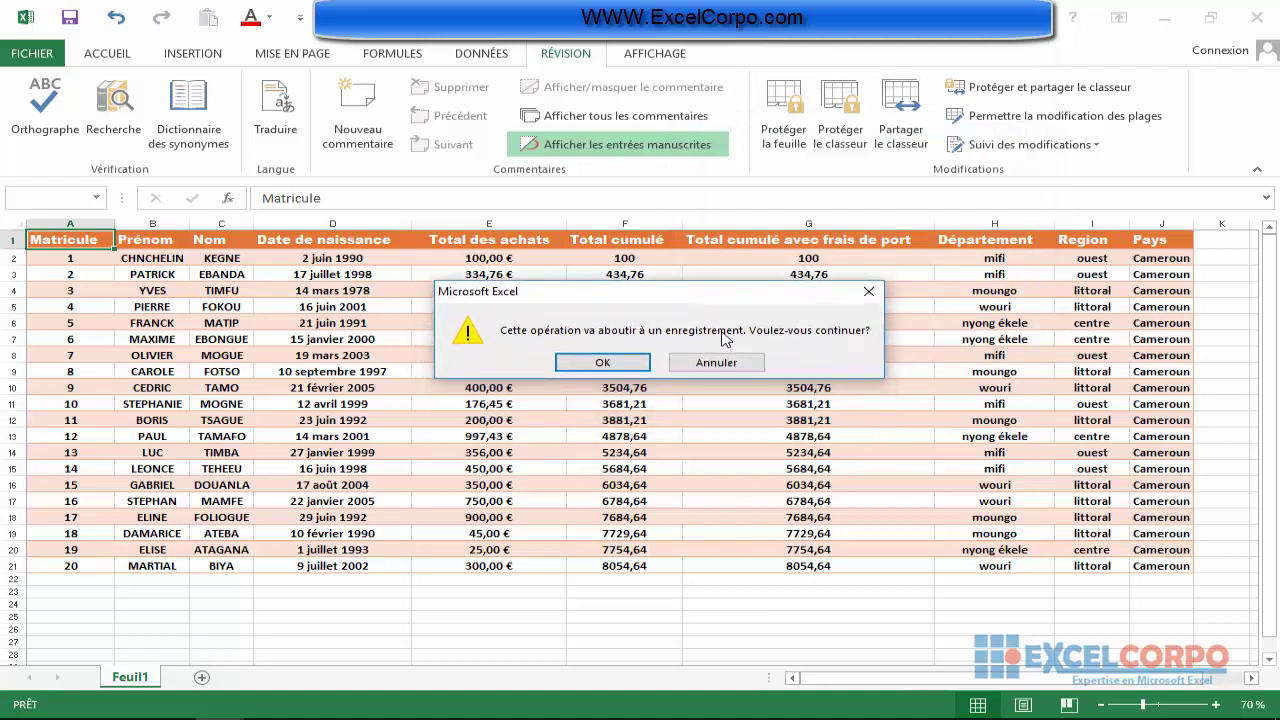
left_click(603, 363)
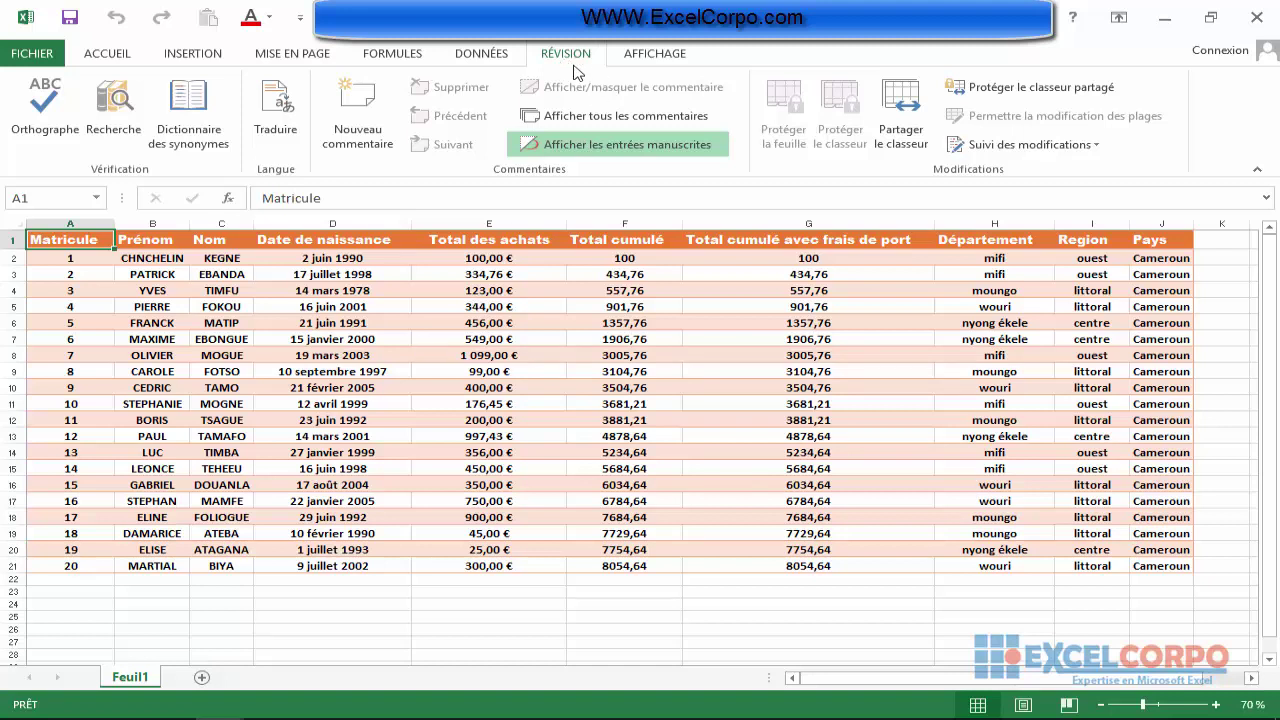
left_click(1099, 147)
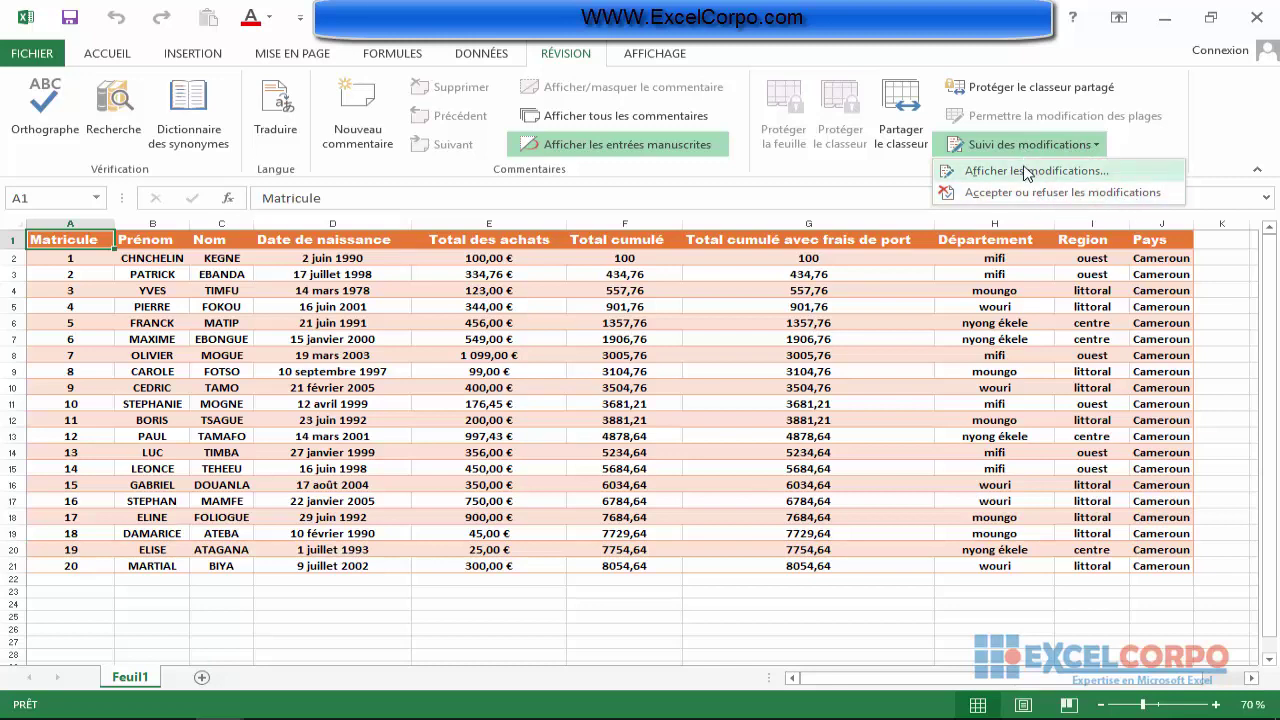
left_click(1026, 172)
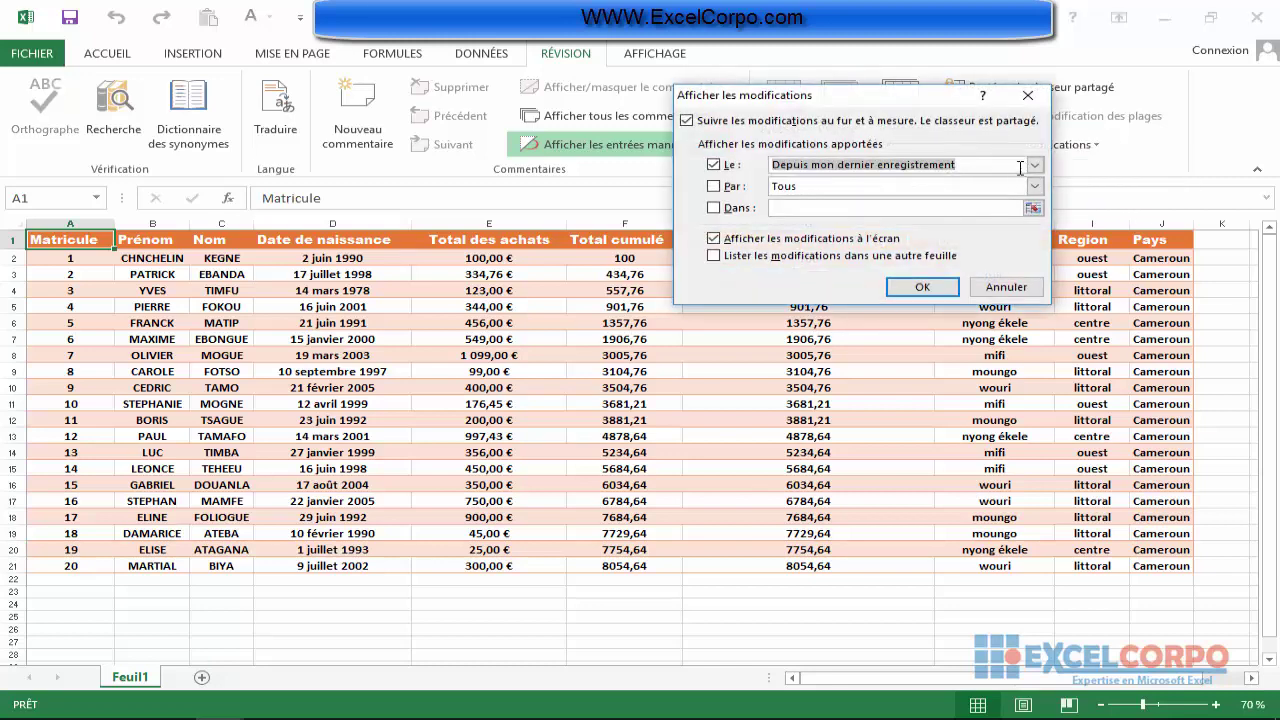
left_click_drag(877, 104, 835, 140)
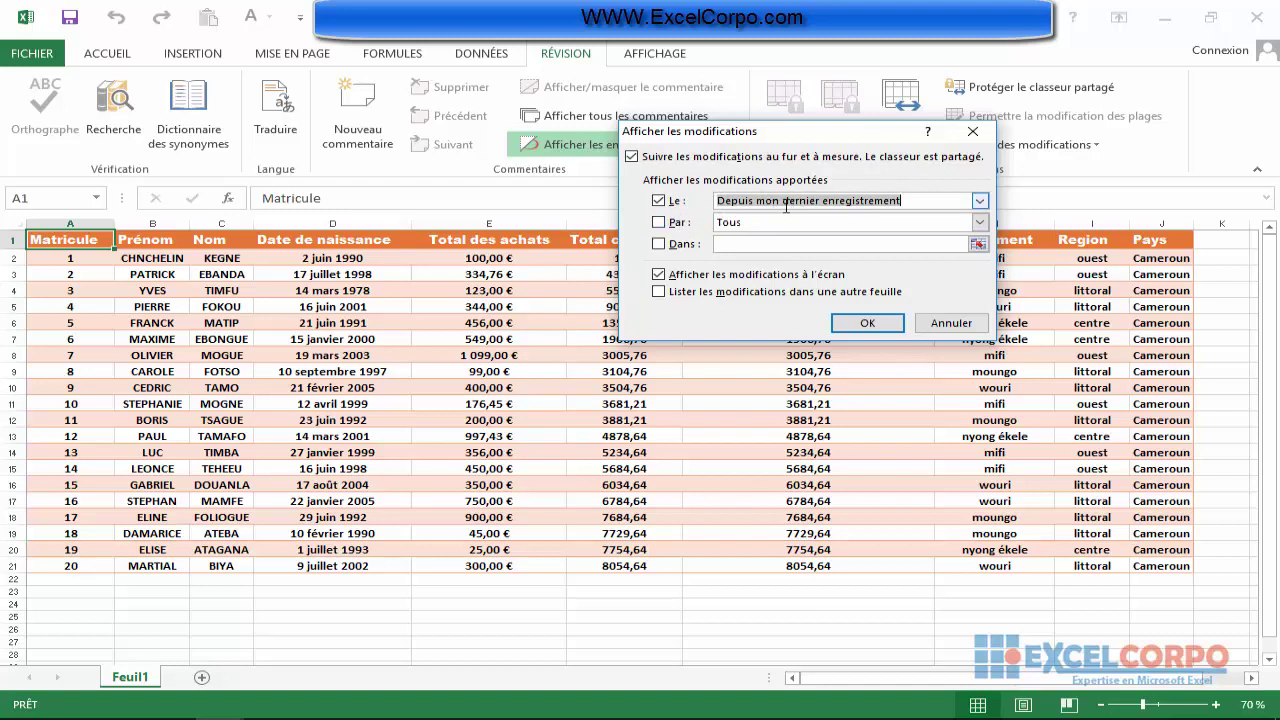
left_click(981, 201)
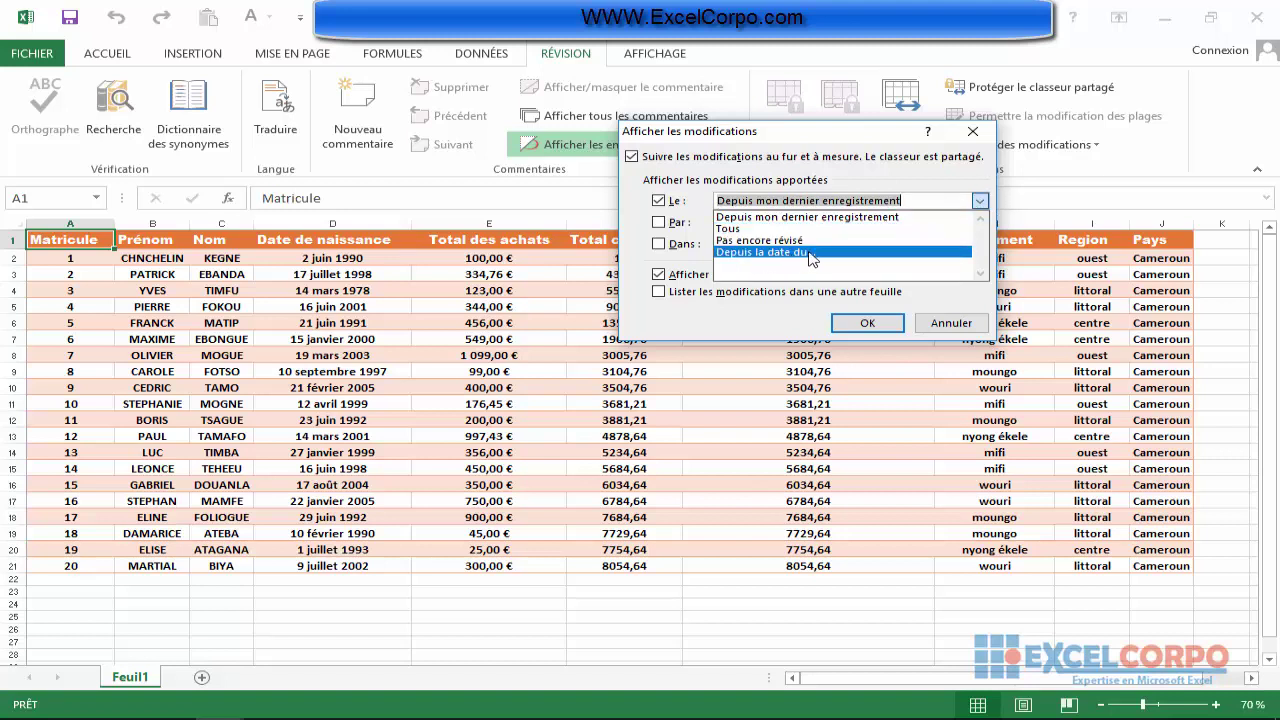
left_click(737, 231)
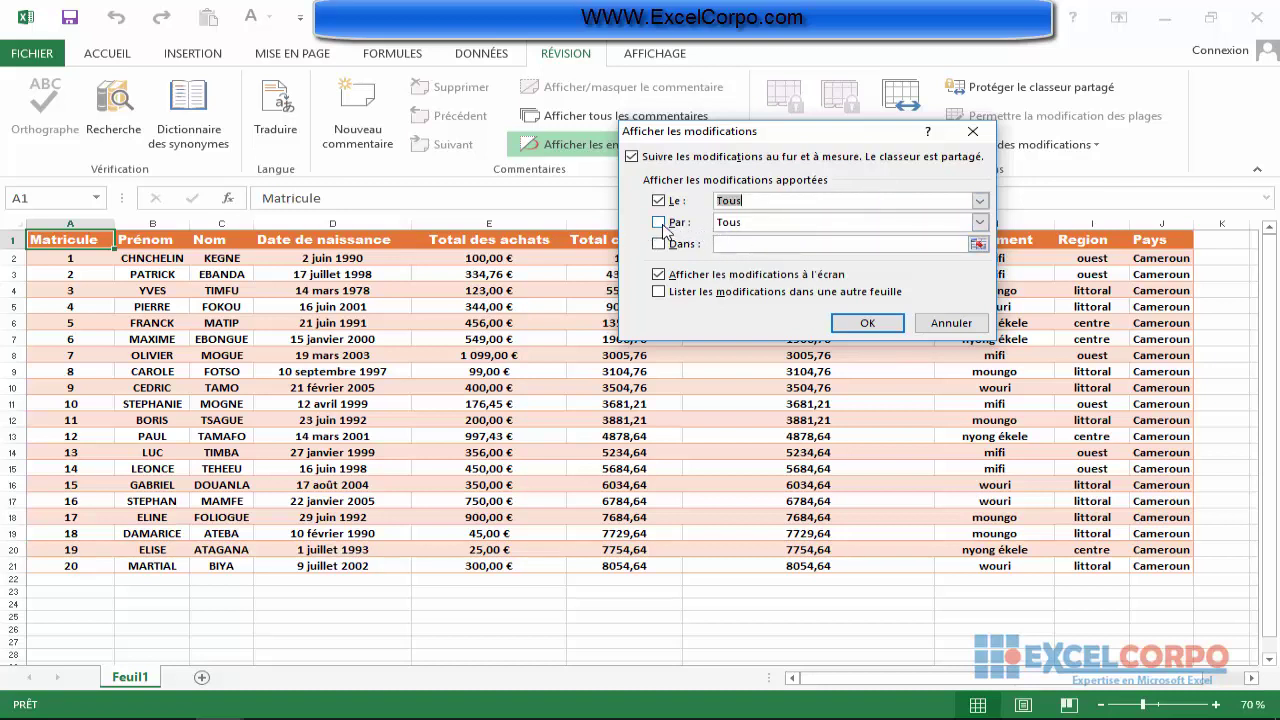
left_click(660, 224)
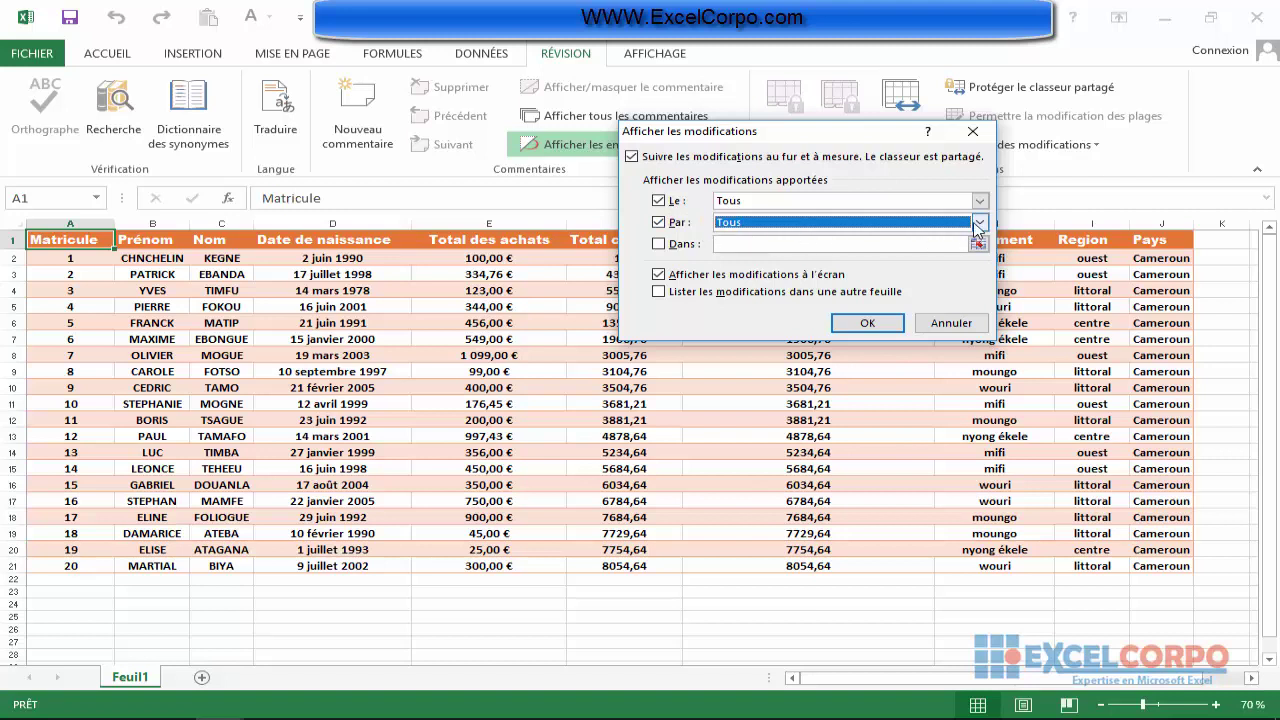
left_click(980, 222)
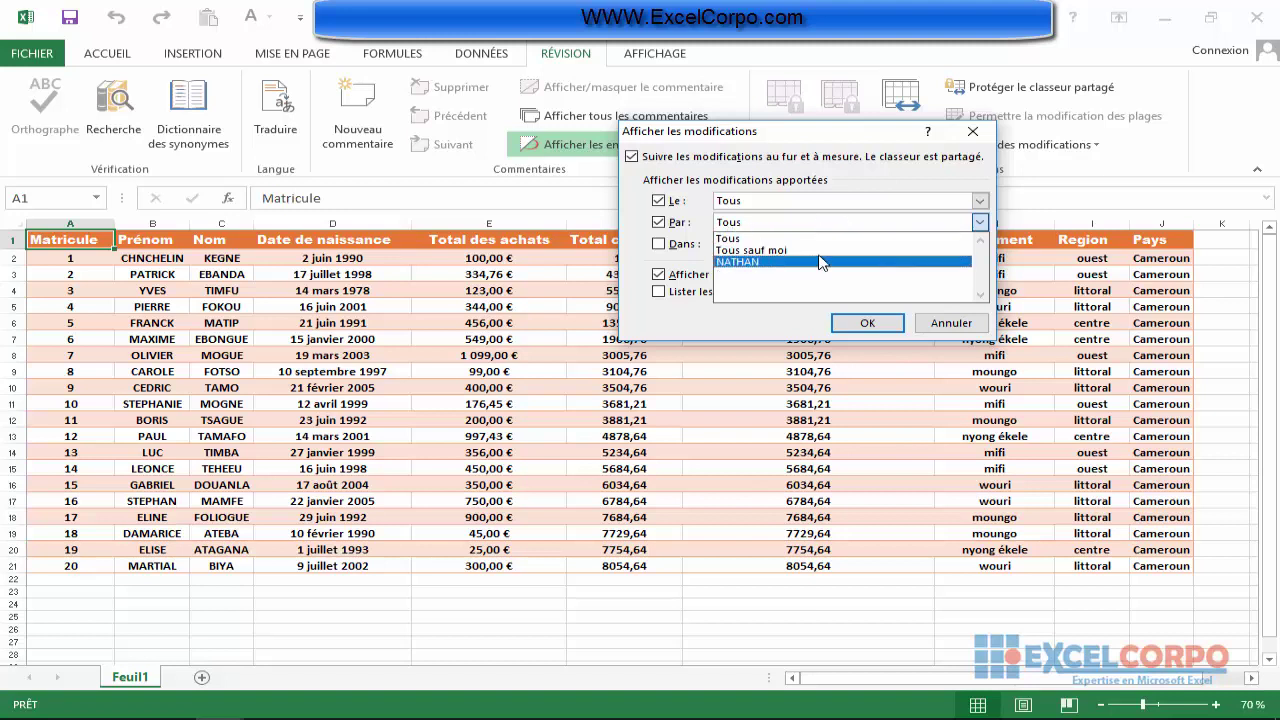
left_click(755, 239)
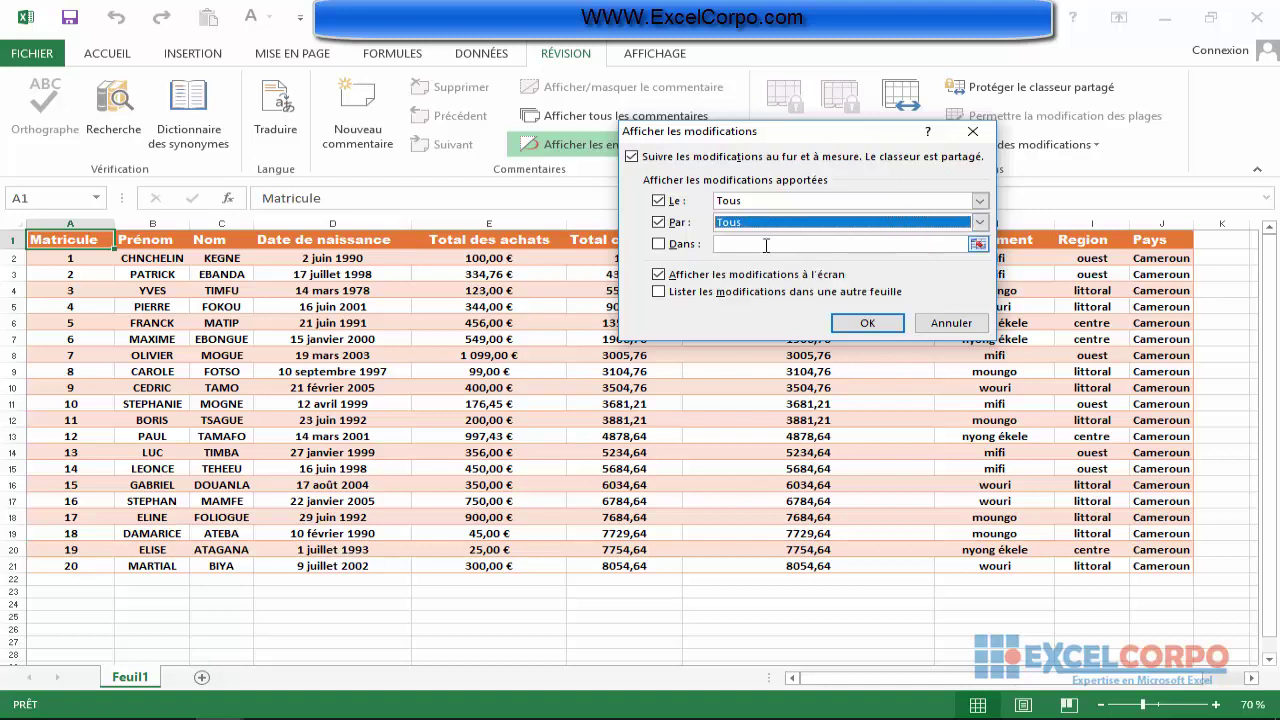
left_click(659, 245)
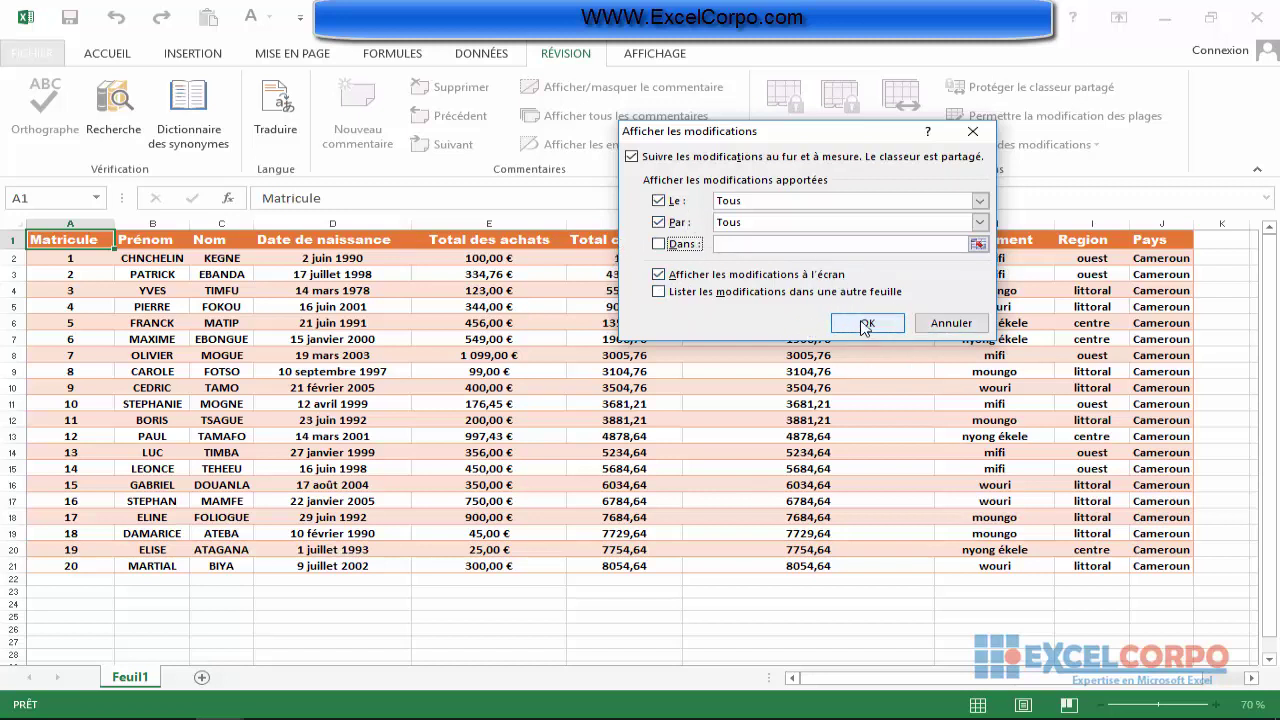
left_click(866, 323)
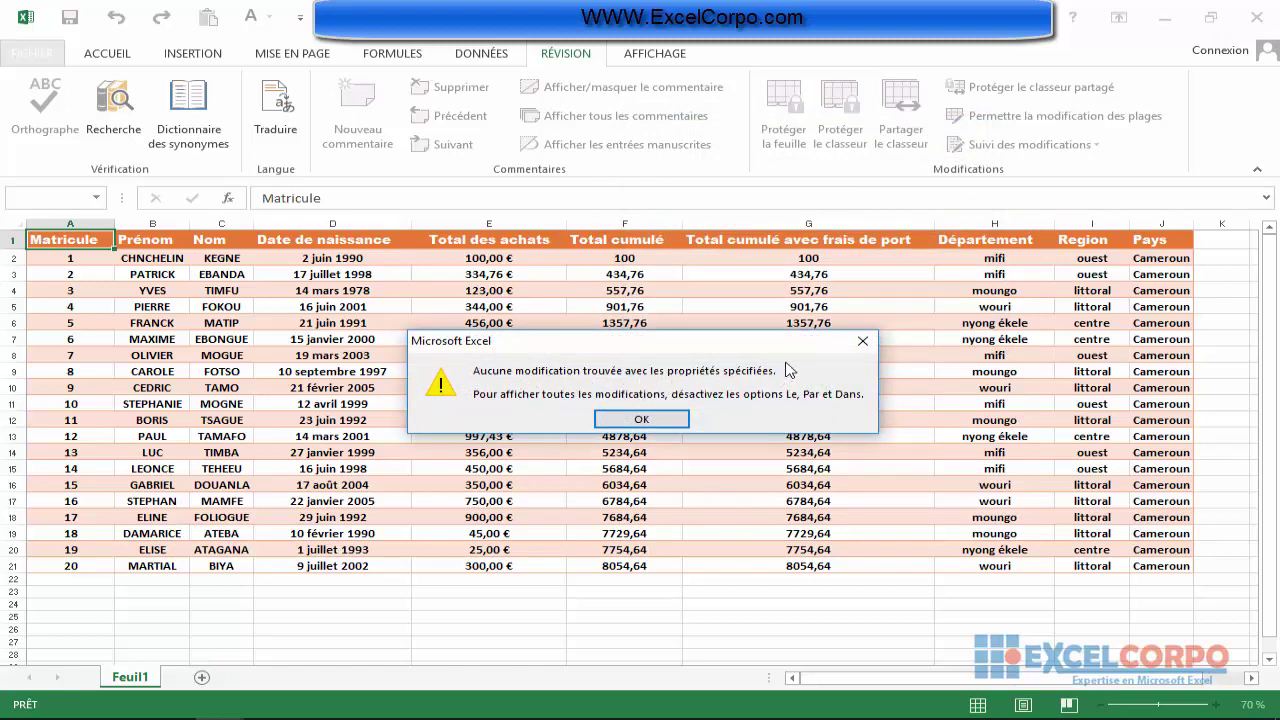
left_click(663, 418)
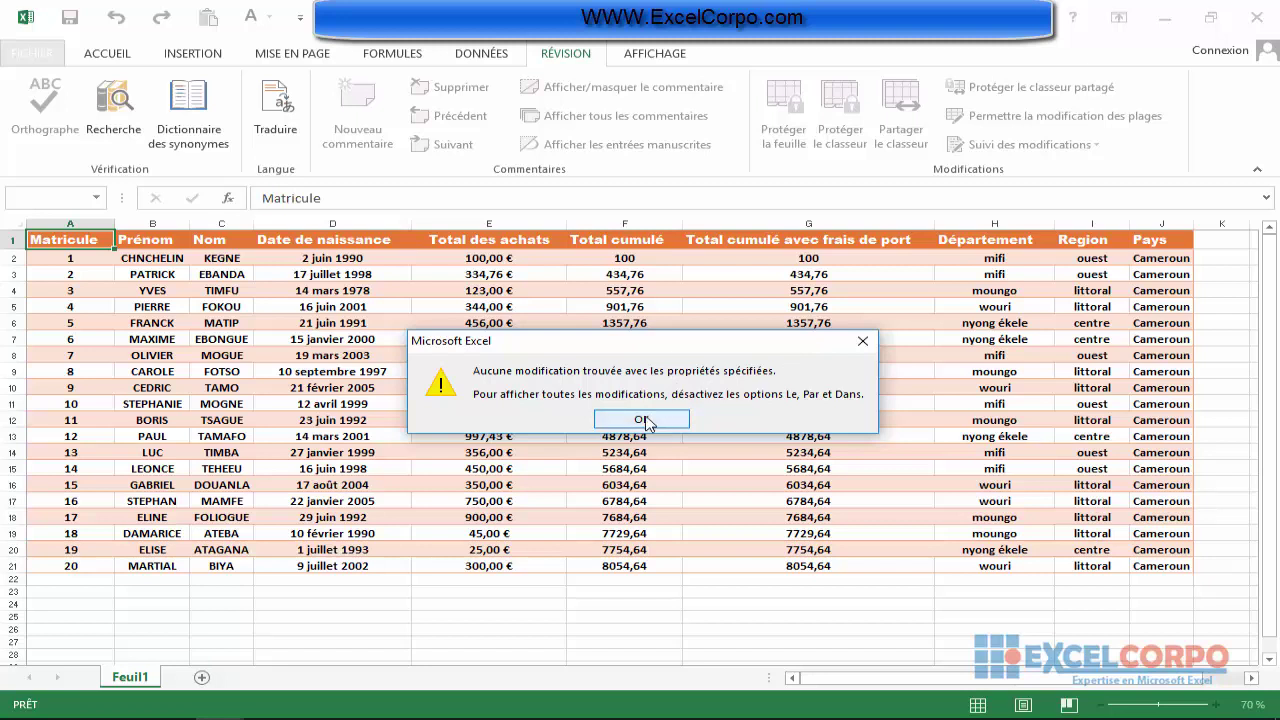
left_click(655, 421)
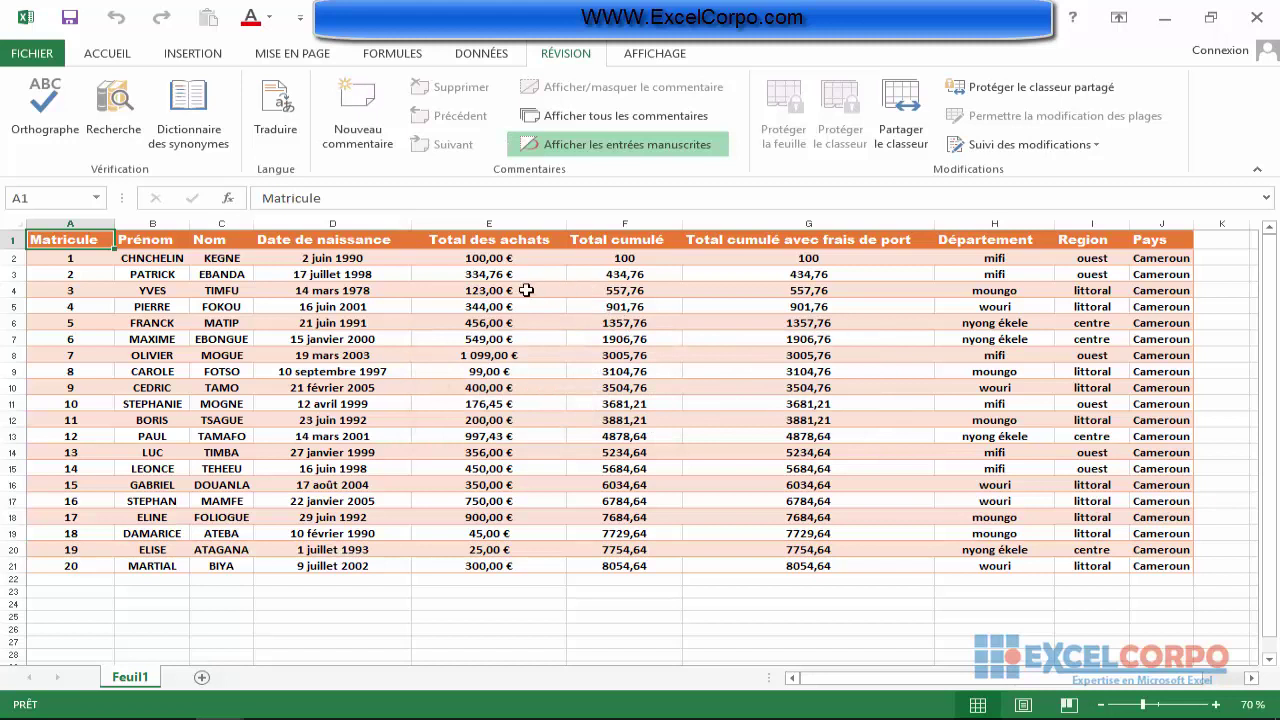
- Erase the first client's first name in cell B2
left_click(156, 258)
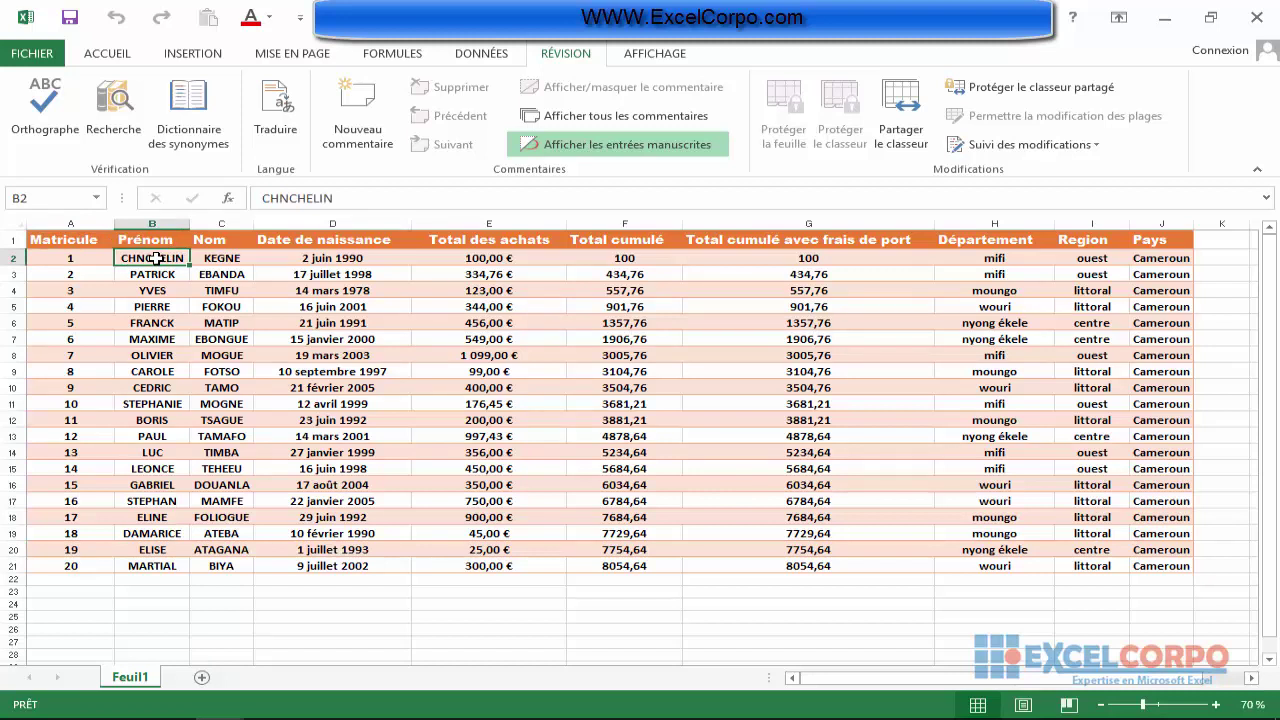
key("BackSpace")
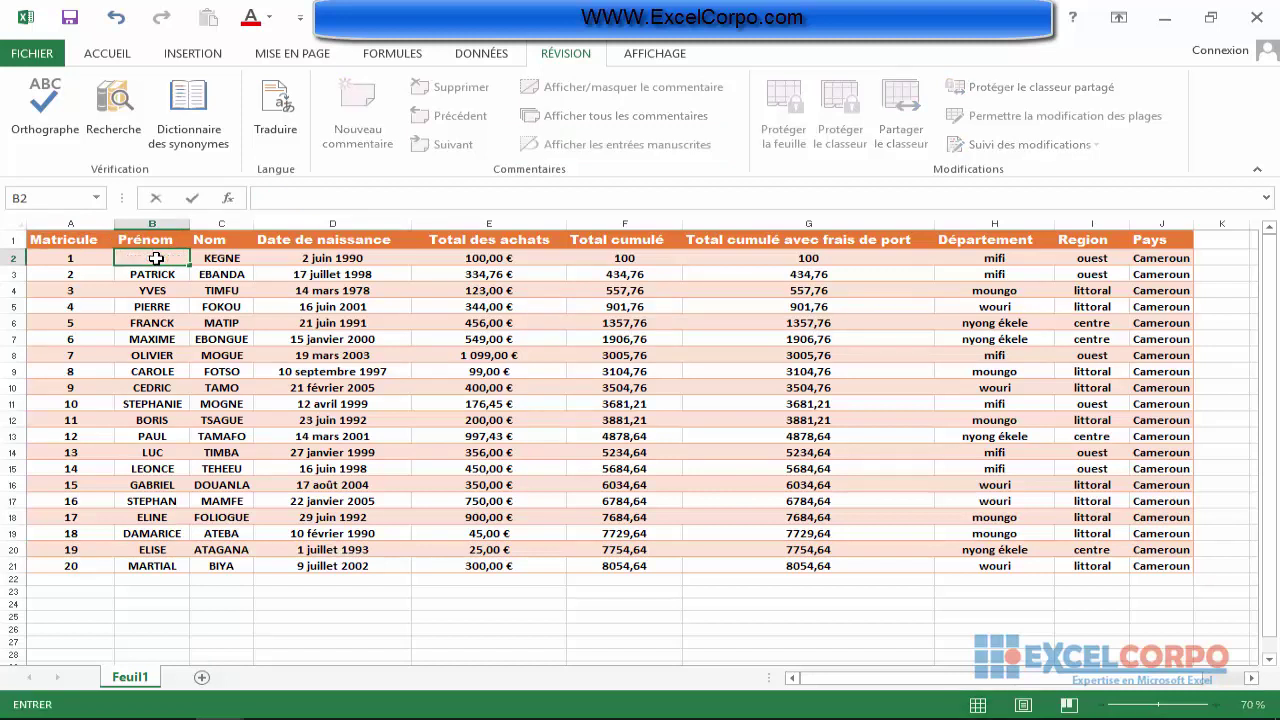
key("Return")
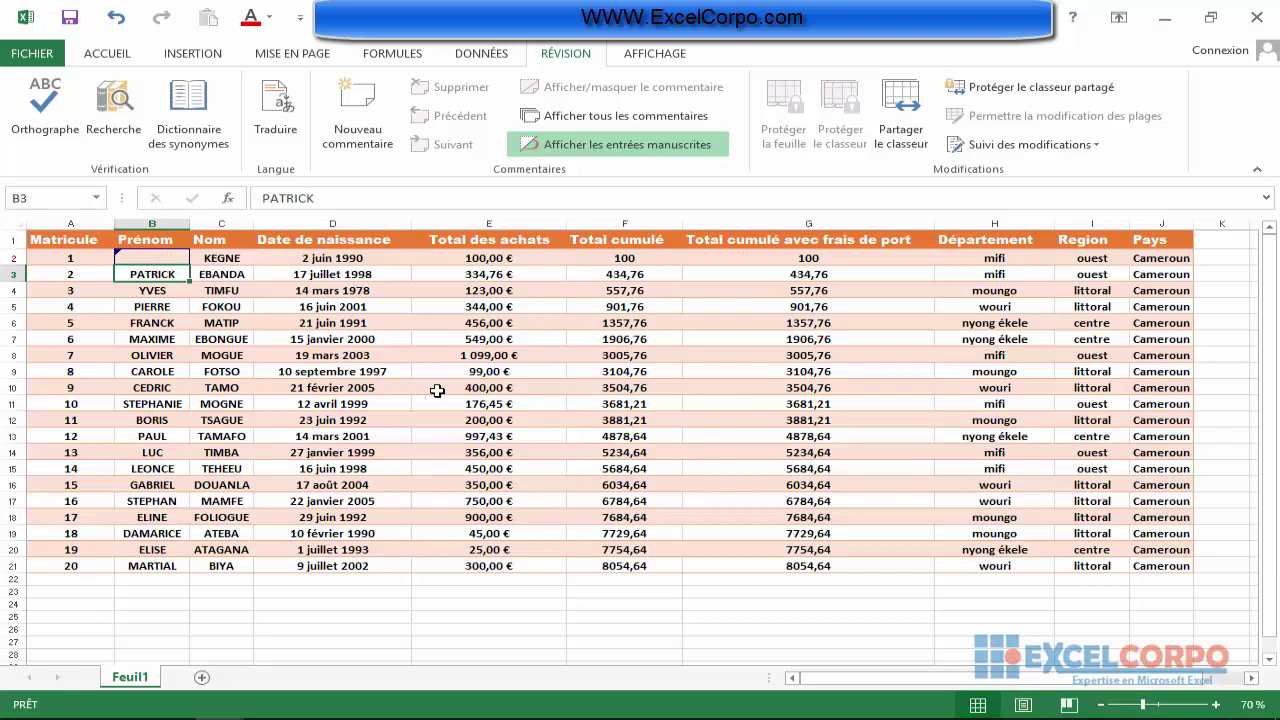
- Enter the label TOTAL in cell D24, then select the 45,00 € purchase in E19
left_click(520, 606)
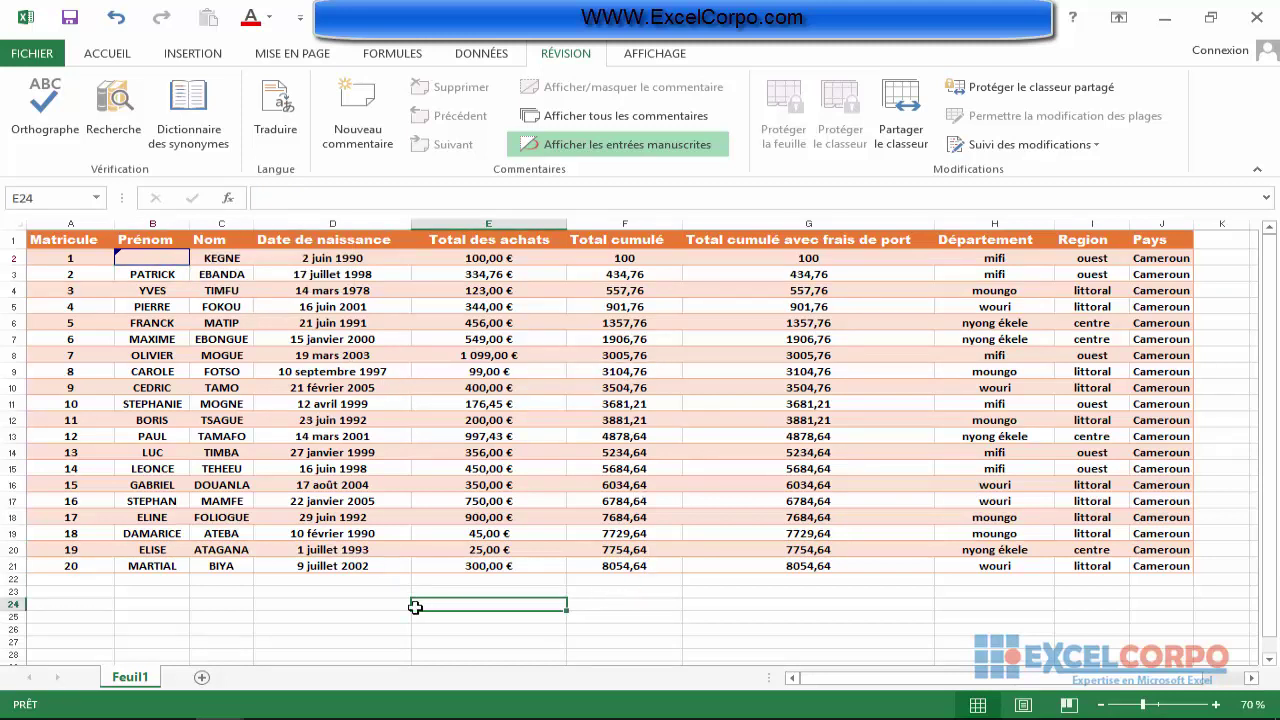
left_click(360, 606)
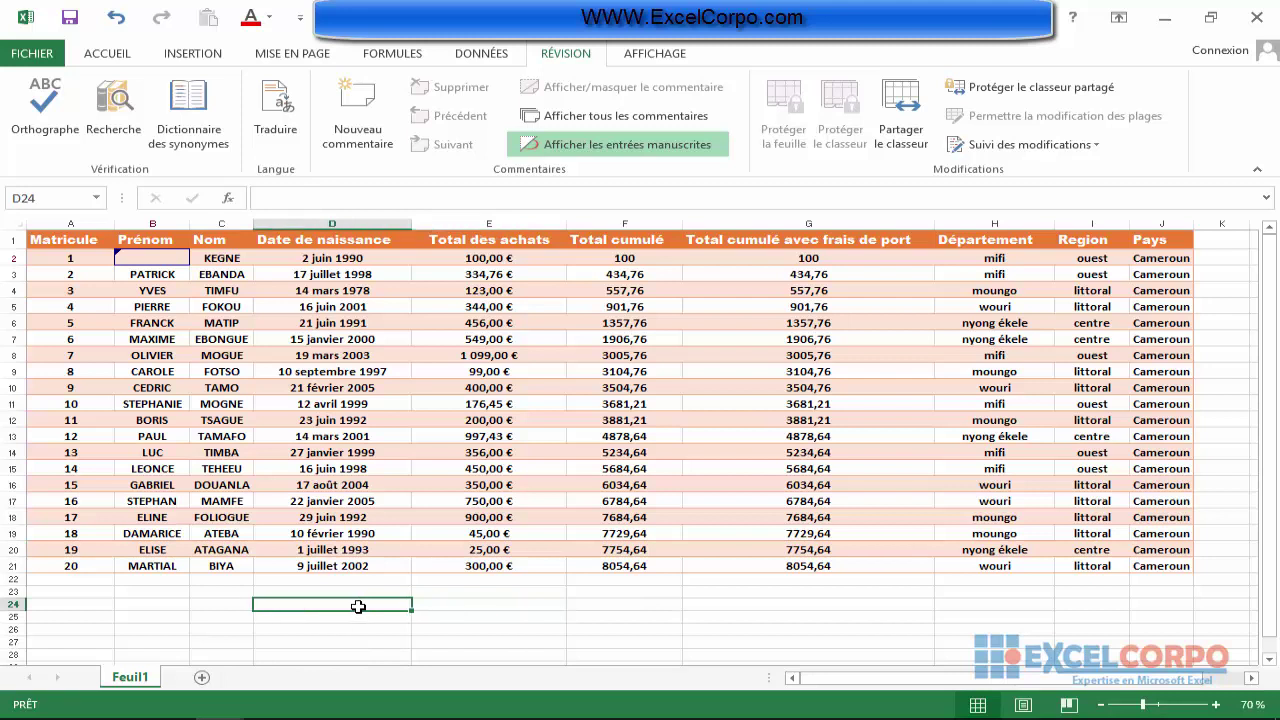
type("TOTAL")
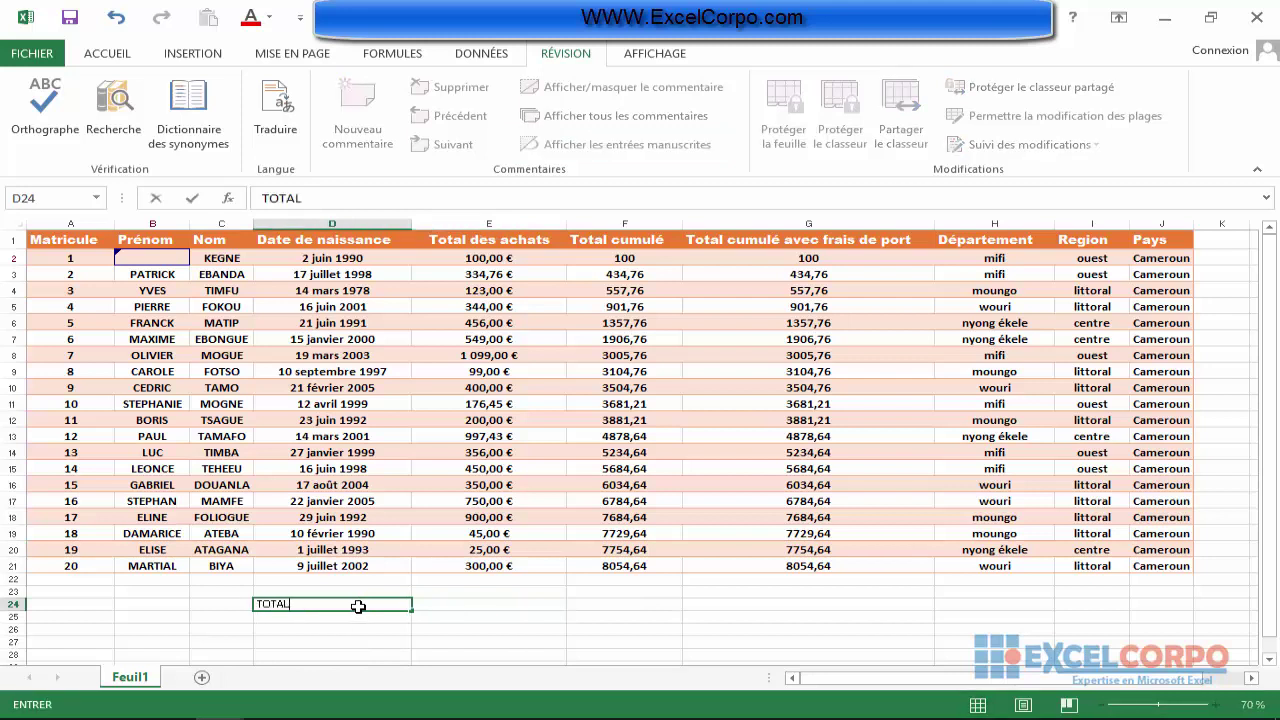
key("Return")
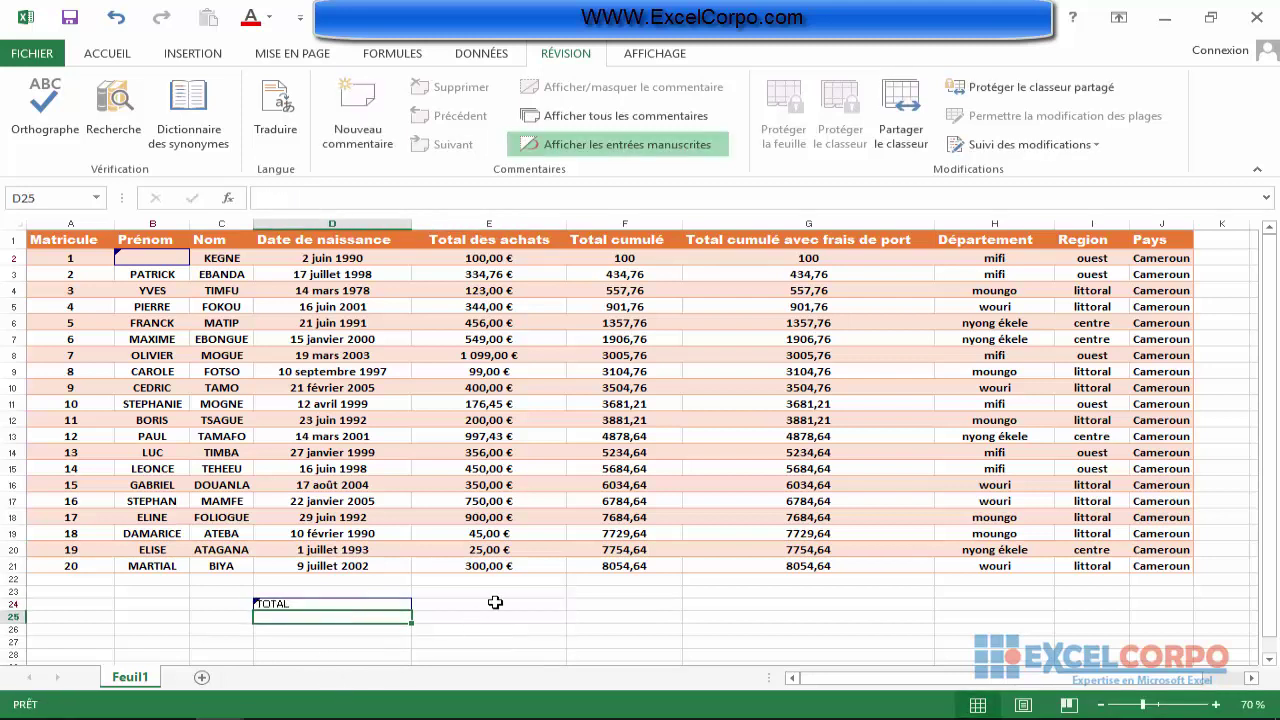
left_click(551, 530)
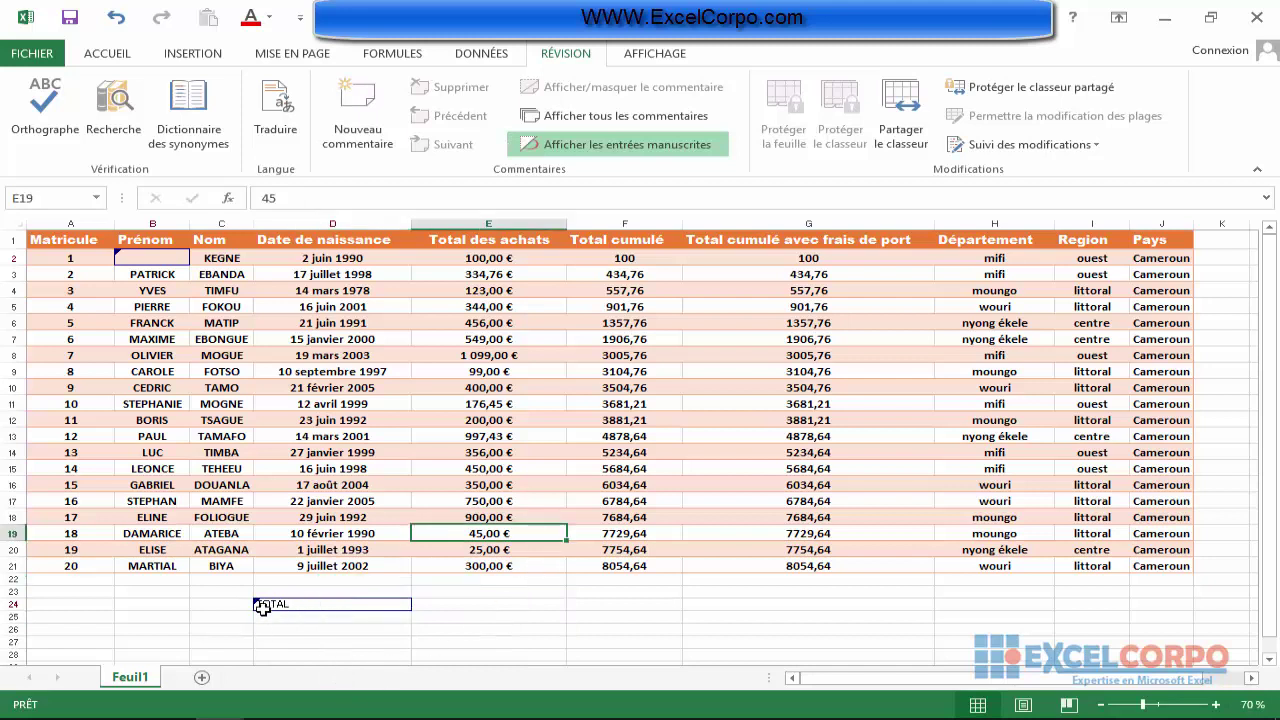